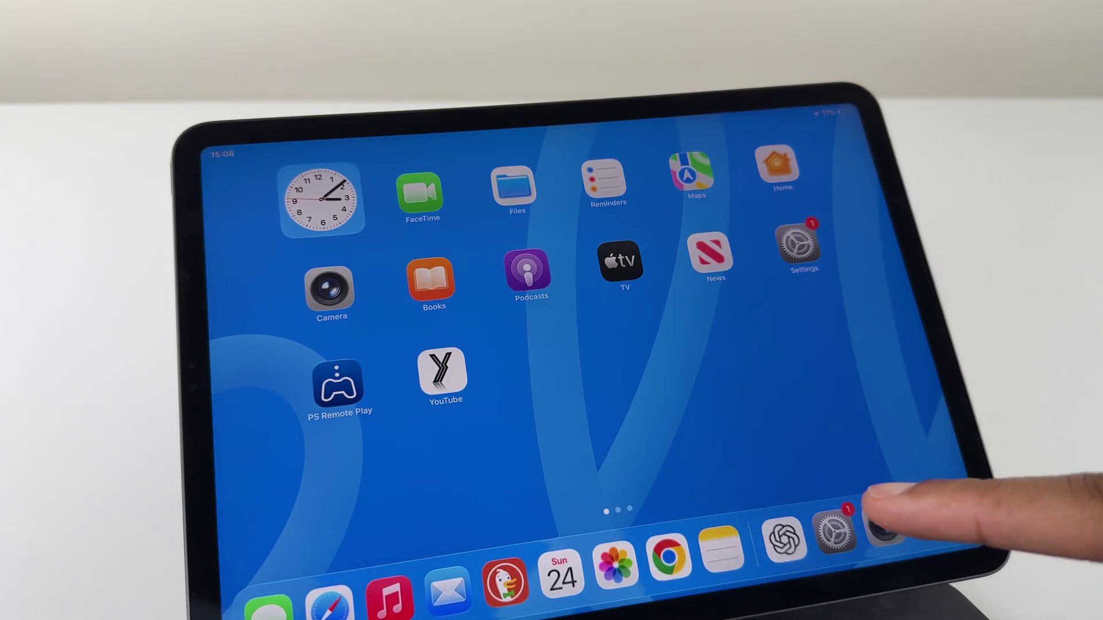
# Step: Open Settings and go to General › Language & Region
pyautogui.click(841, 532)
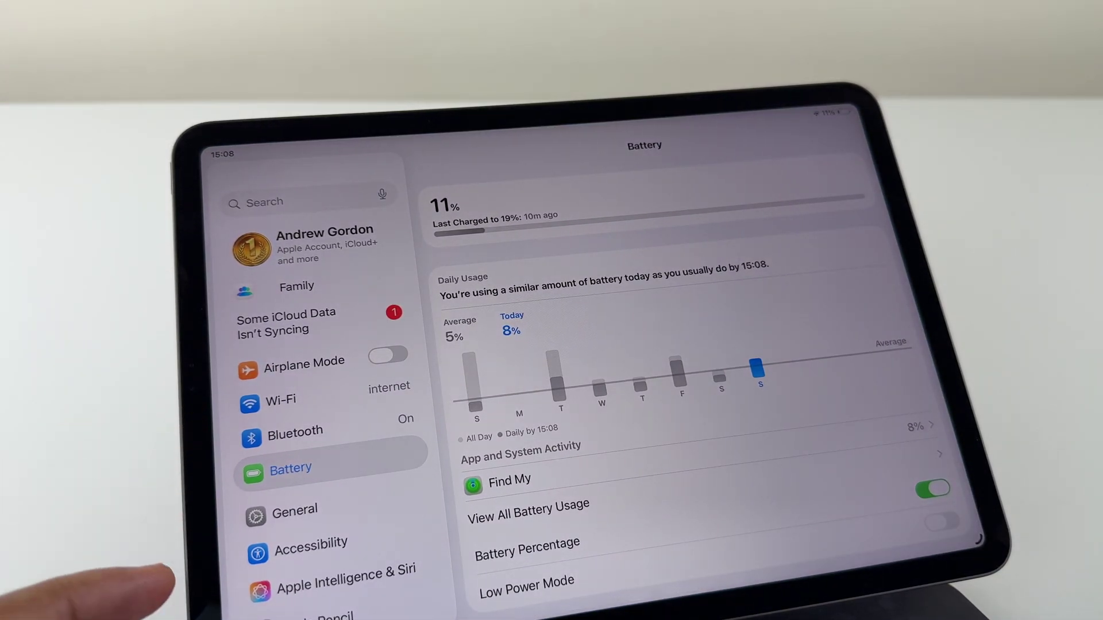
pyautogui.click(285, 510)
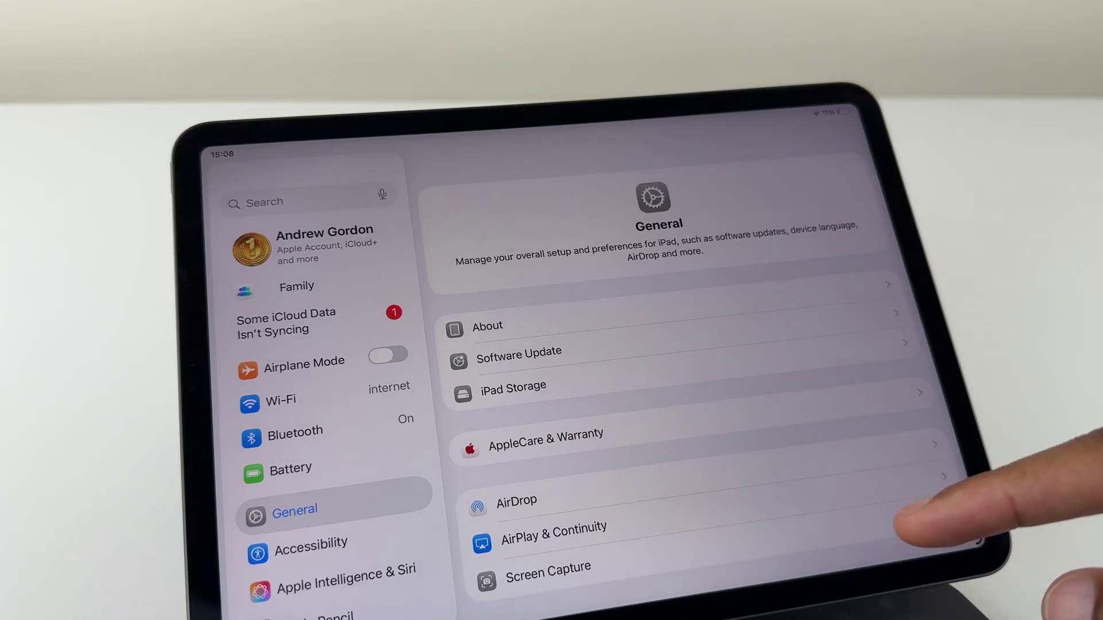
pyautogui.scroll(-1, 849, 487)
pyautogui.scroll(-4, 854, 432)
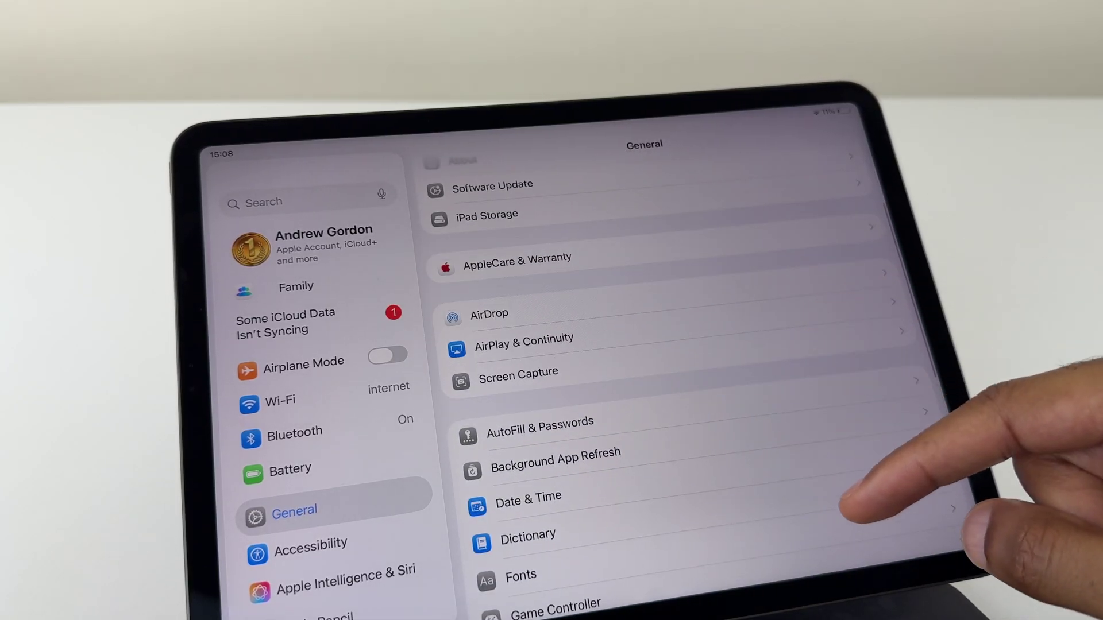
pyautogui.scroll(-4, 845, 388)
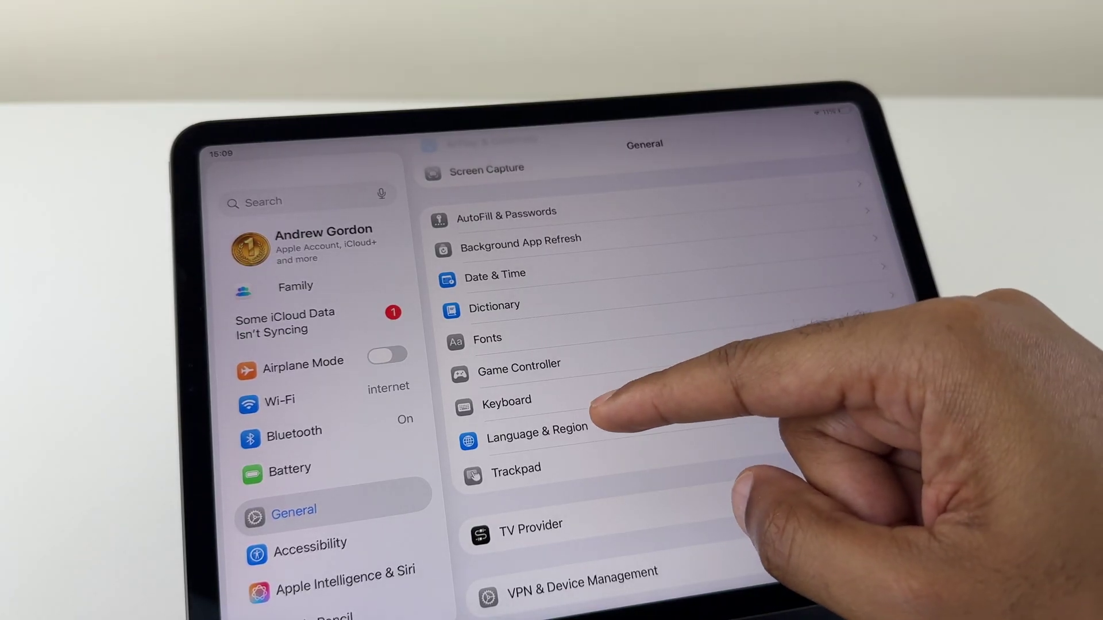
pyautogui.click(655, 435)
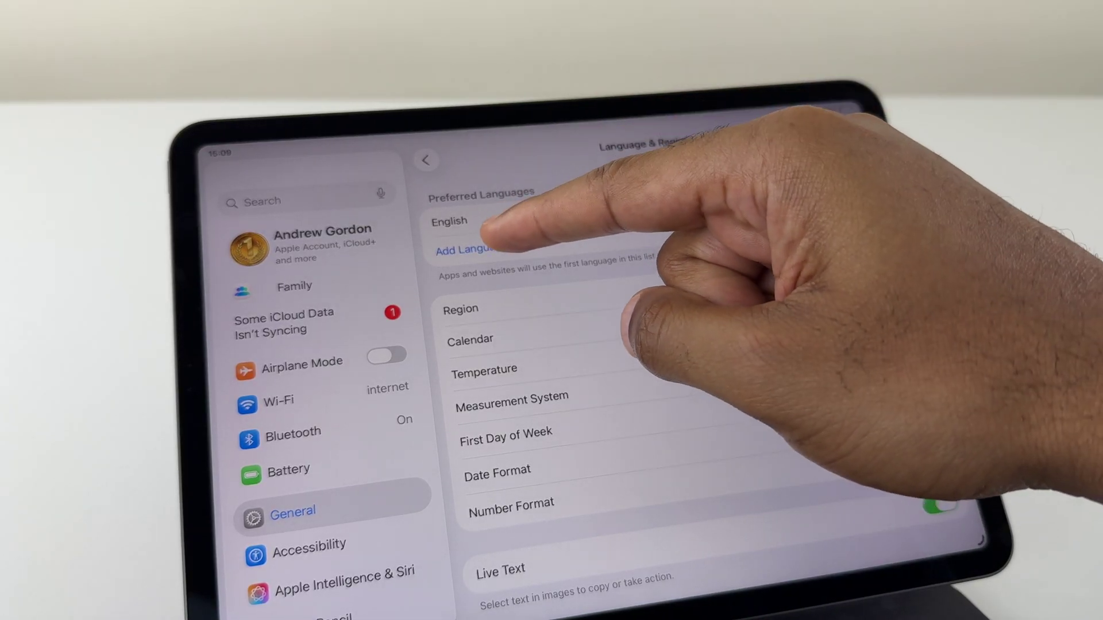
# Step: Add Français as a new preferred language
pyautogui.click(476, 249)
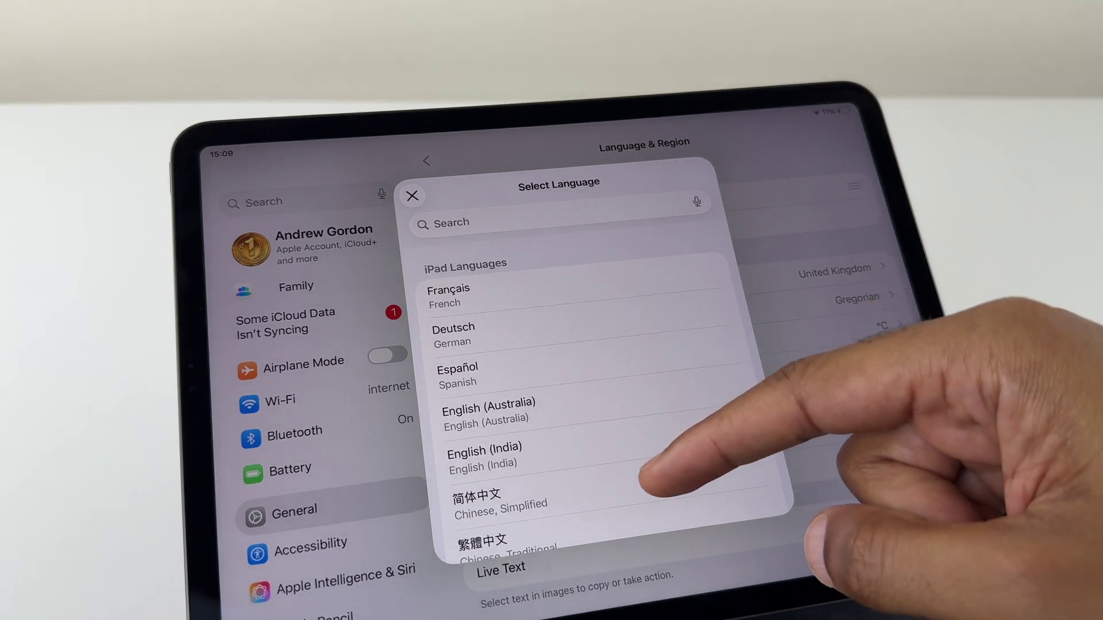
pyautogui.scroll(-3, 568, 413)
pyautogui.scroll(3, 569, 388)
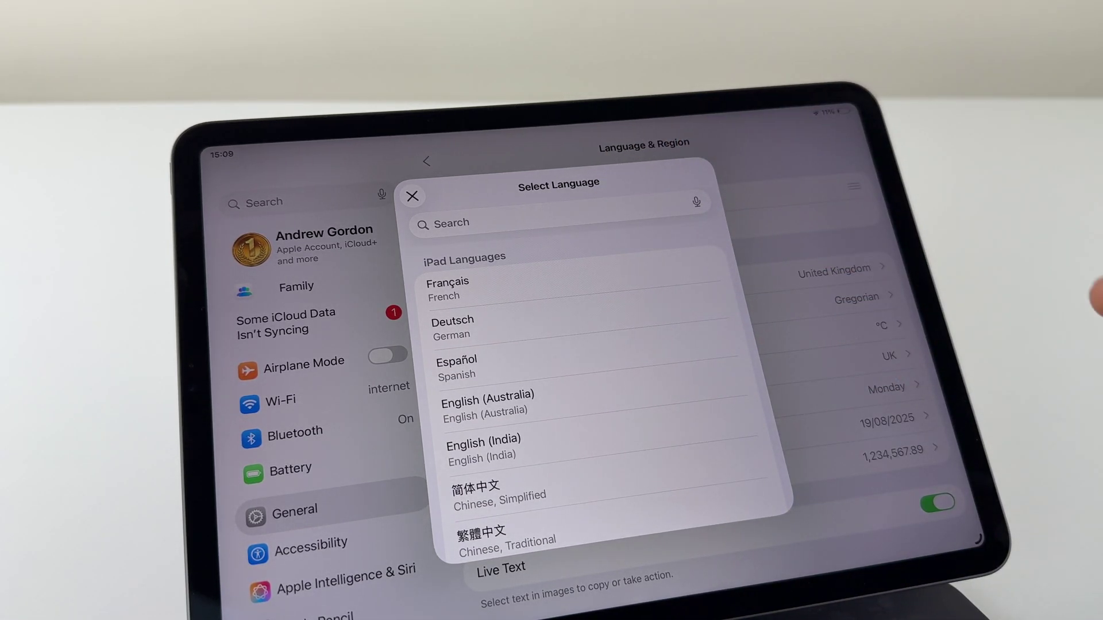
pyautogui.click(551, 285)
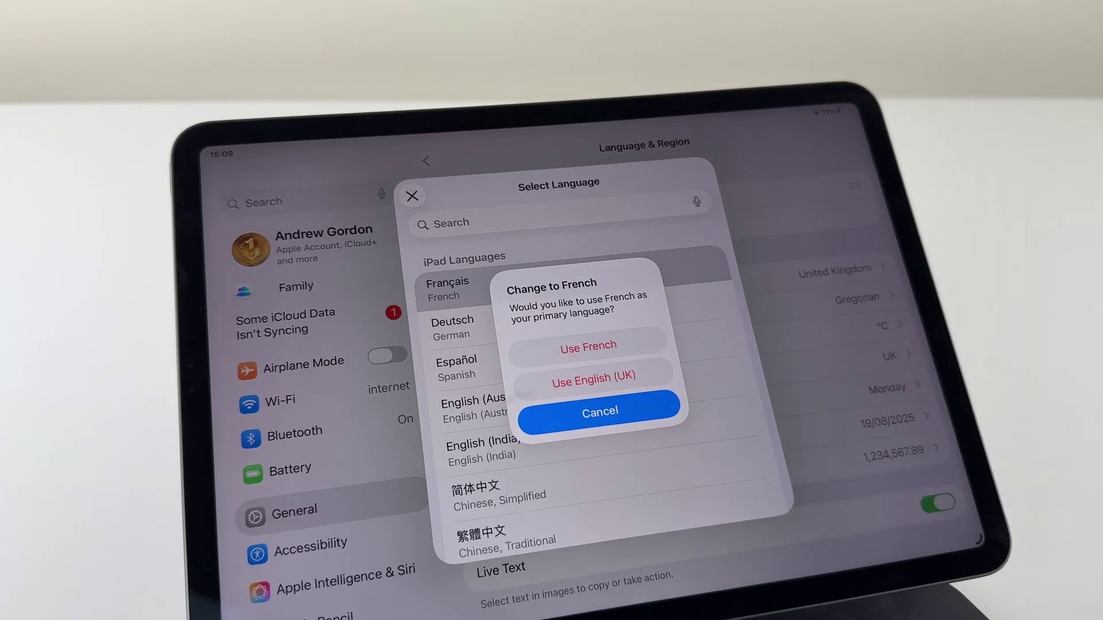
# Step: Confirm French as the iPad's primary language
pyautogui.click(588, 346)
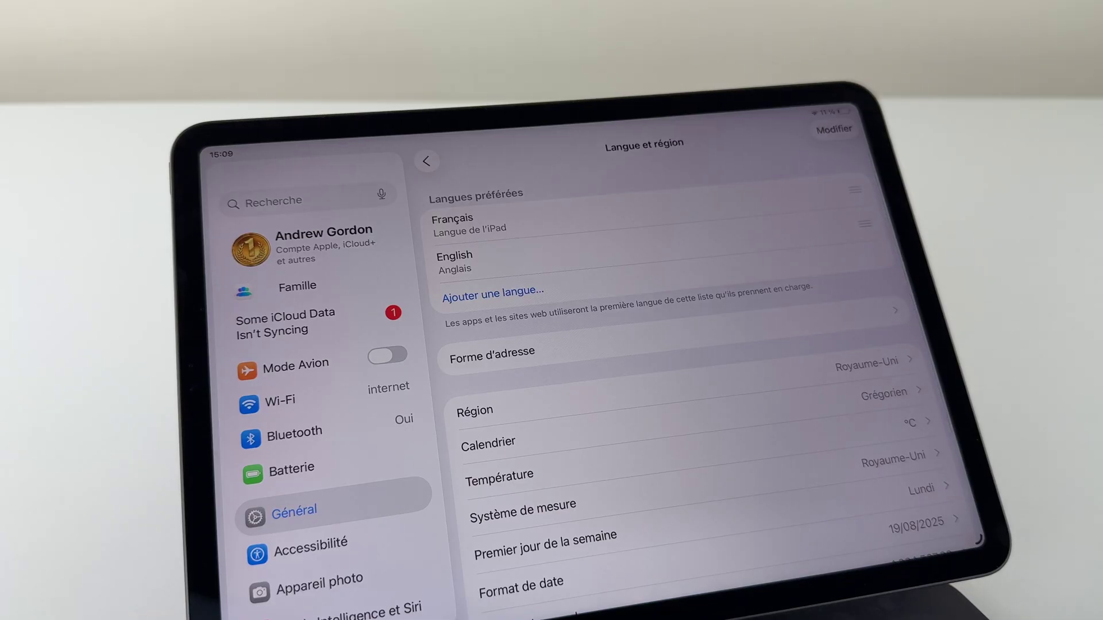
pyautogui.scroll(-5, 690, 388)
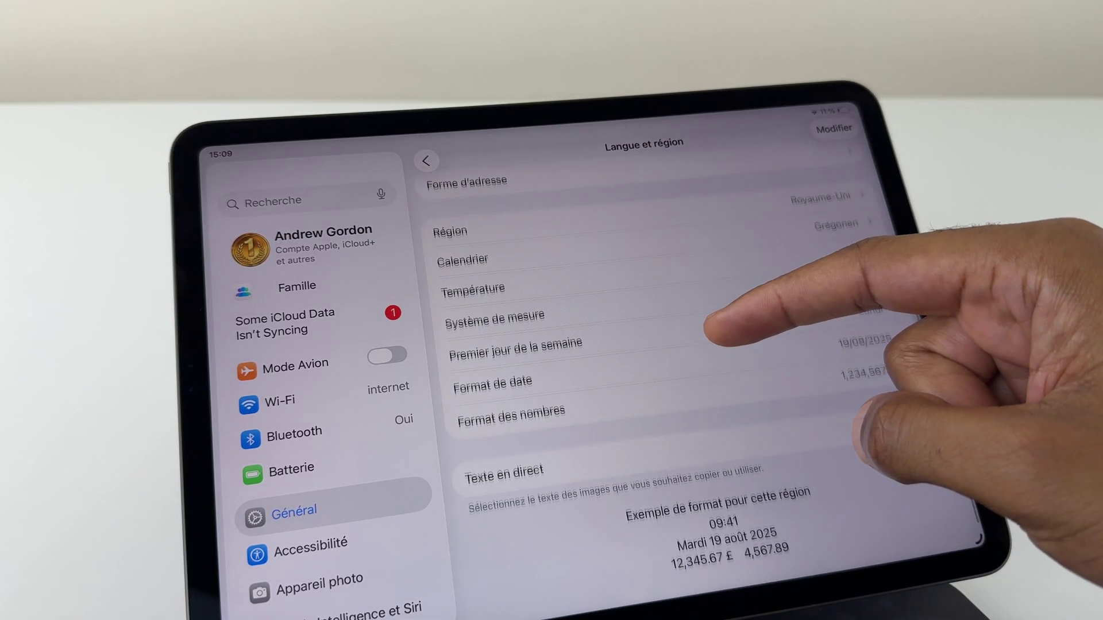
pyautogui.scroll(5, 689, 345)
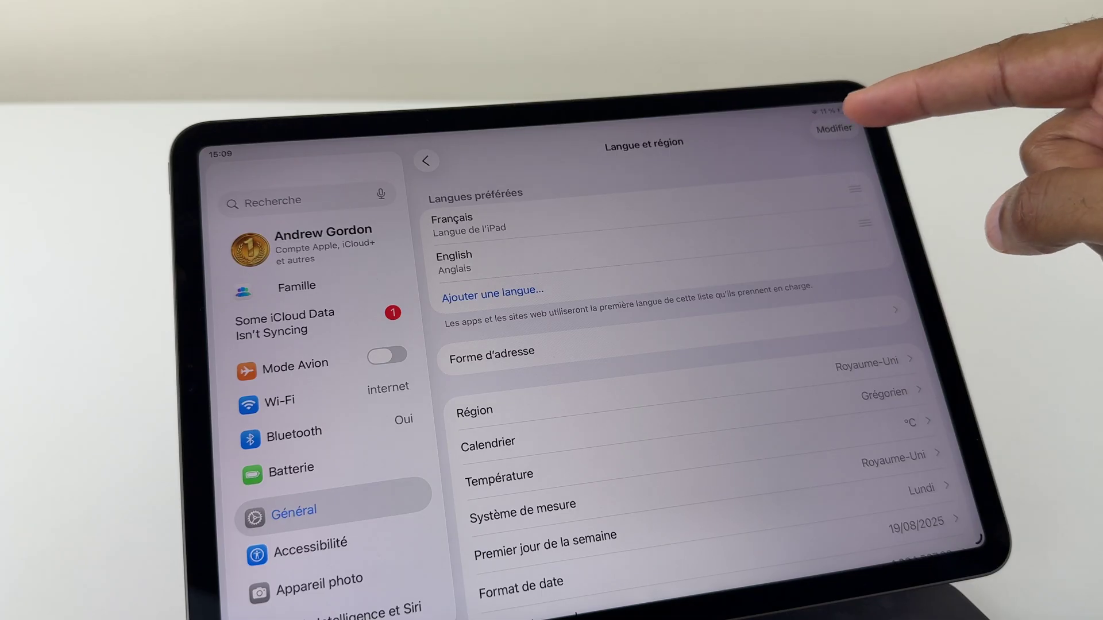
# Step: Delete Français from the preferred languages list, leaving only English
pyautogui.click(834, 127)
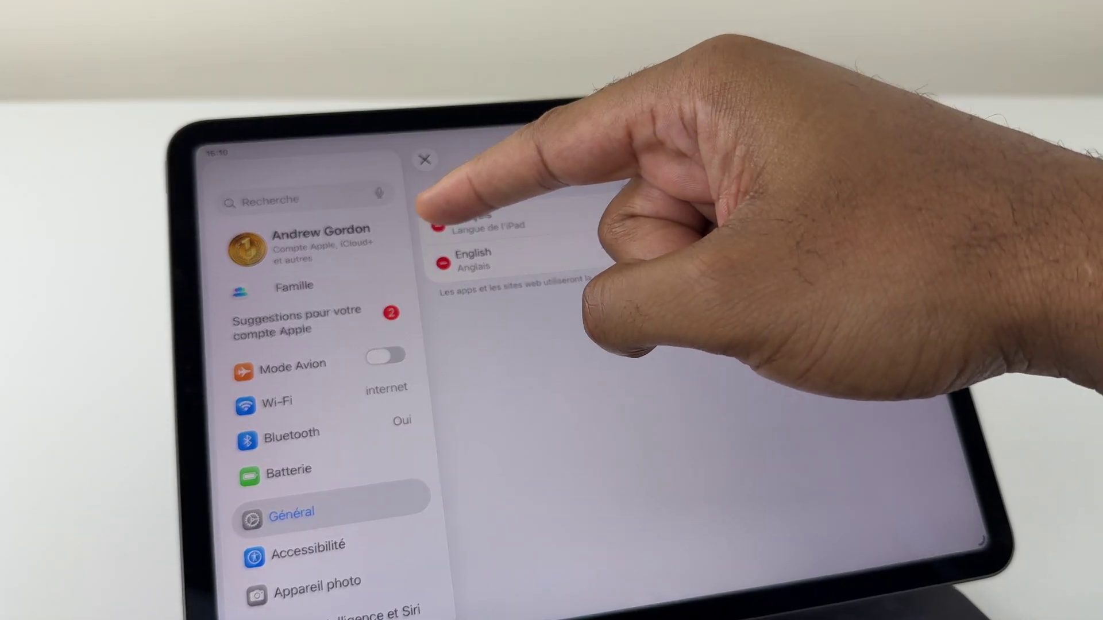
pyautogui.click(438, 223)
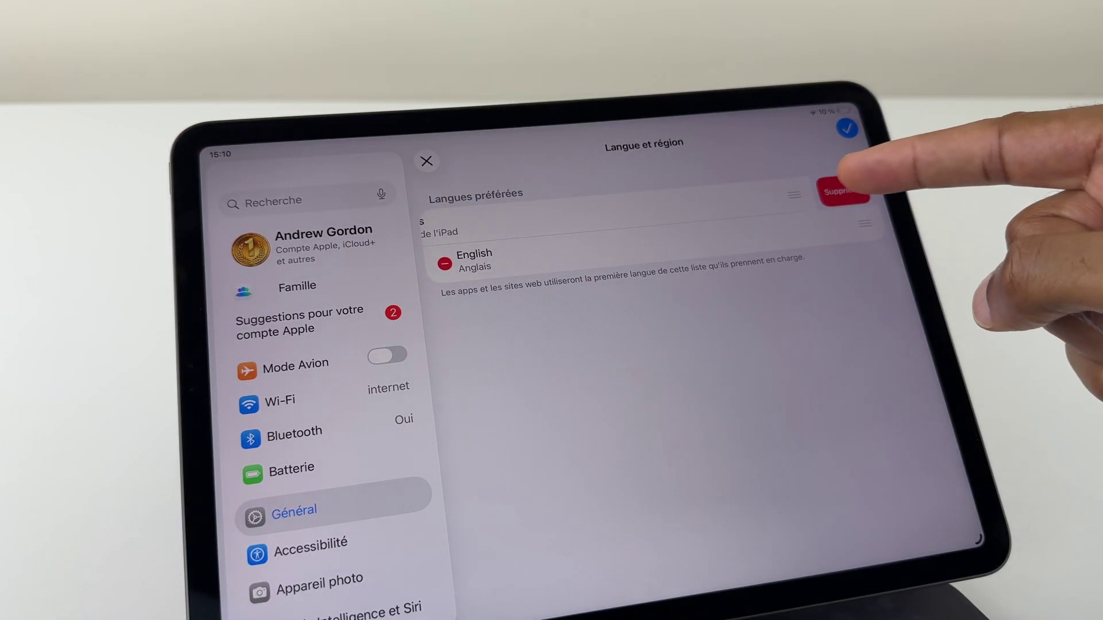
pyautogui.click(843, 192)
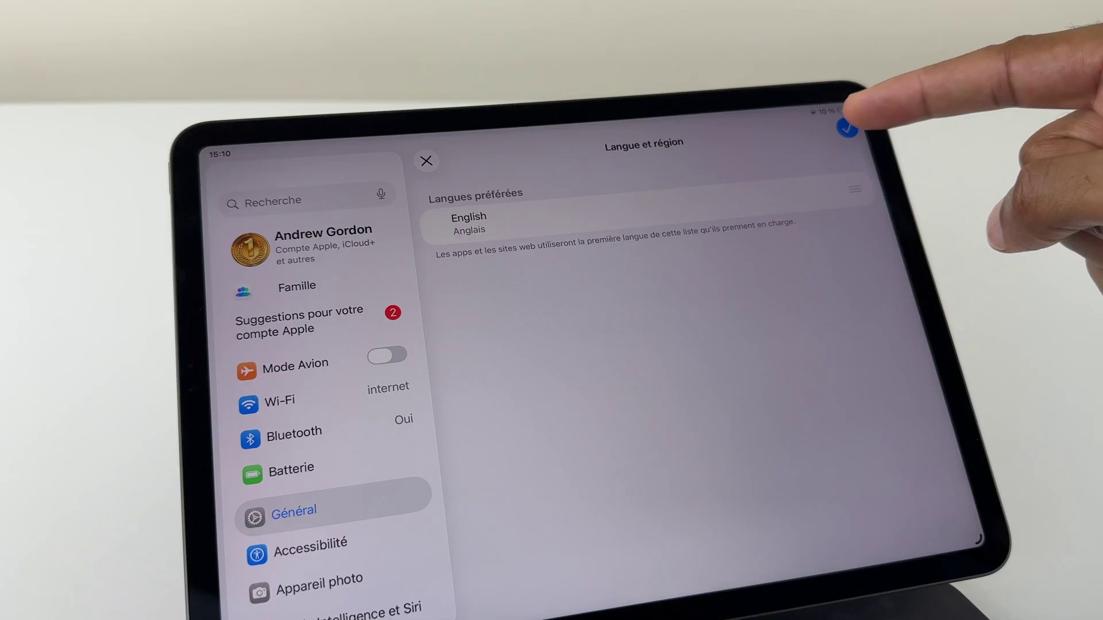
# Step: Save the edited languages list, prompting the switch to English (UK)
pyautogui.click(849, 128)
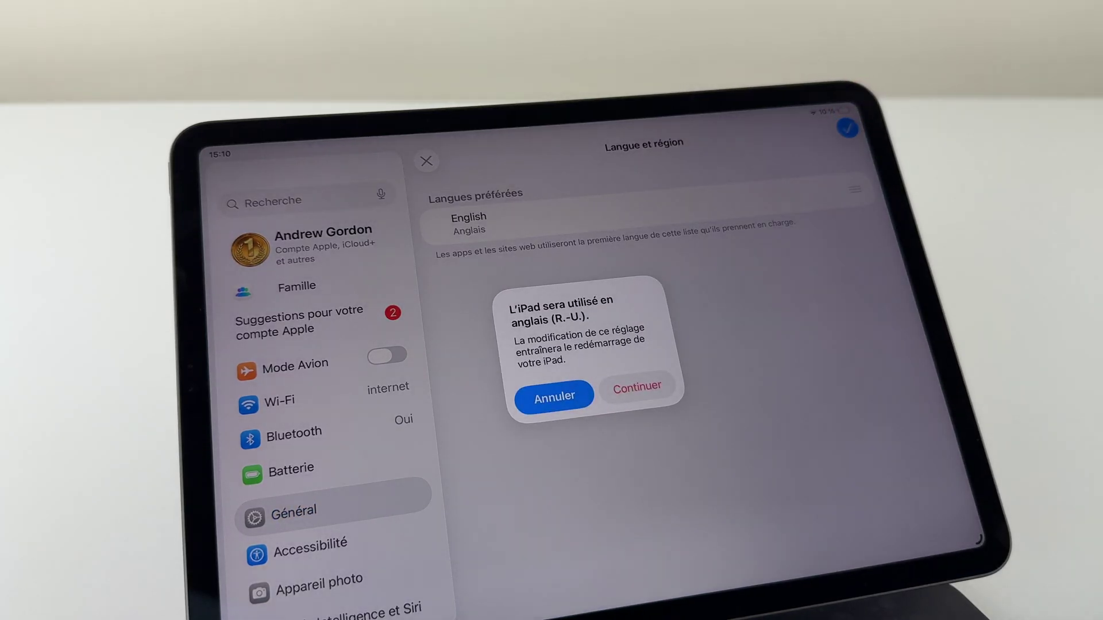